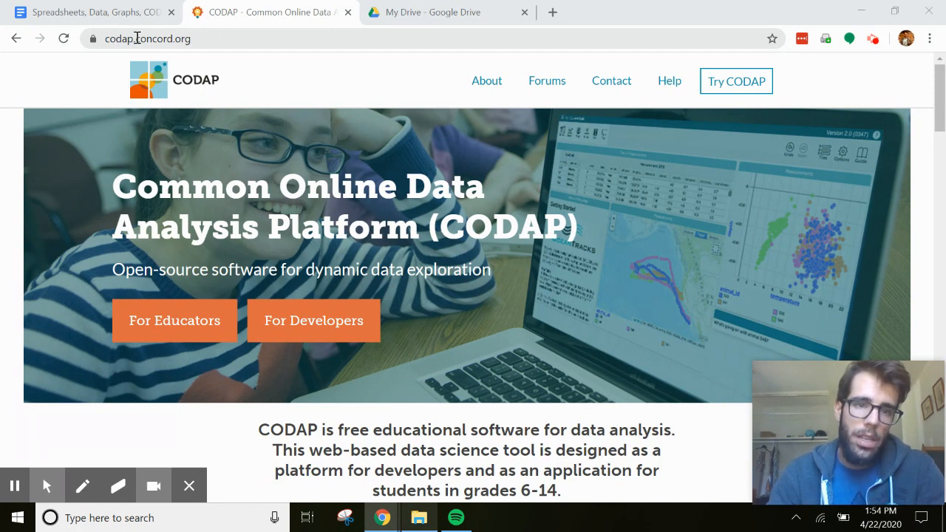
Launch CODAP from its website and open the example document "Getting started with CODAP".
click(724, 89)
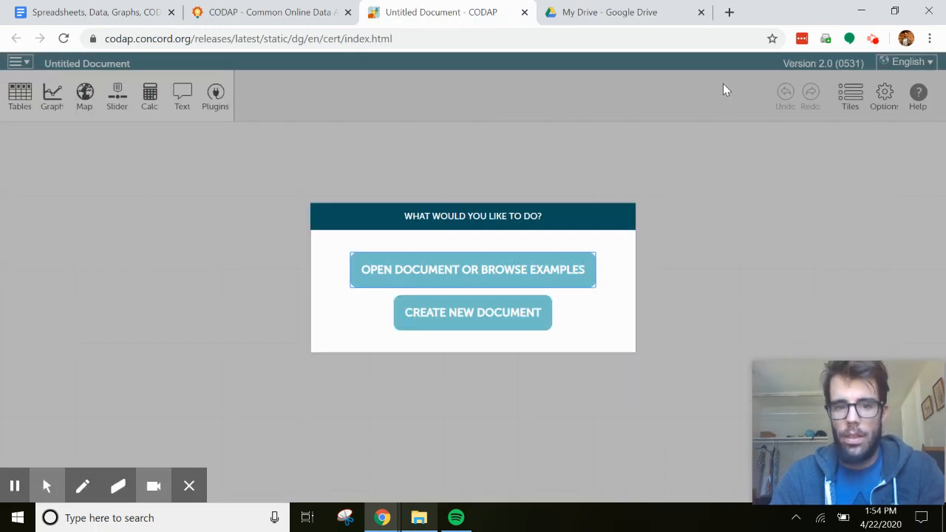
click(470, 277)
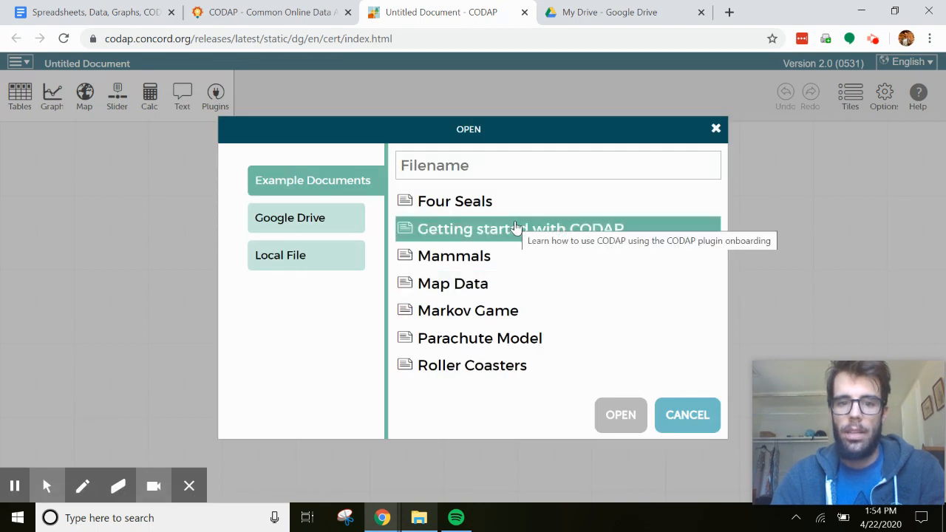
double_click(517, 228)
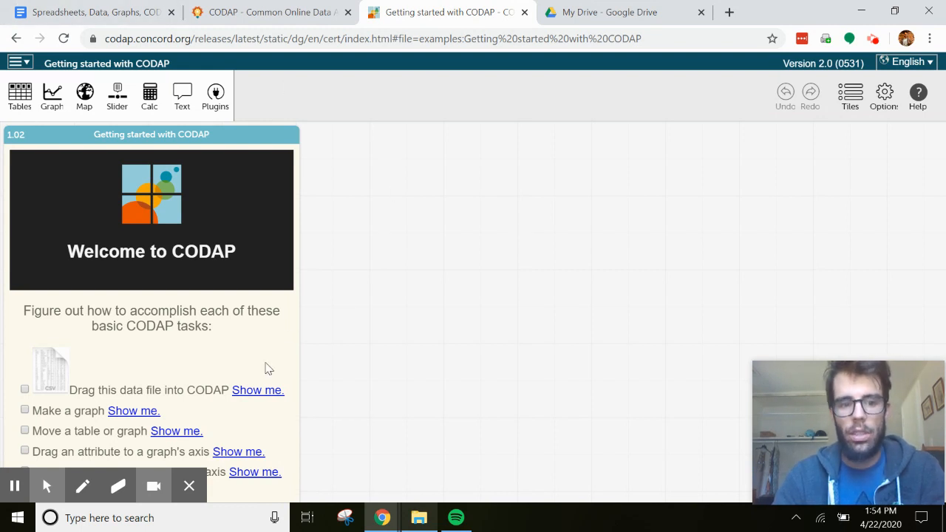
mouse_move(41, 476)
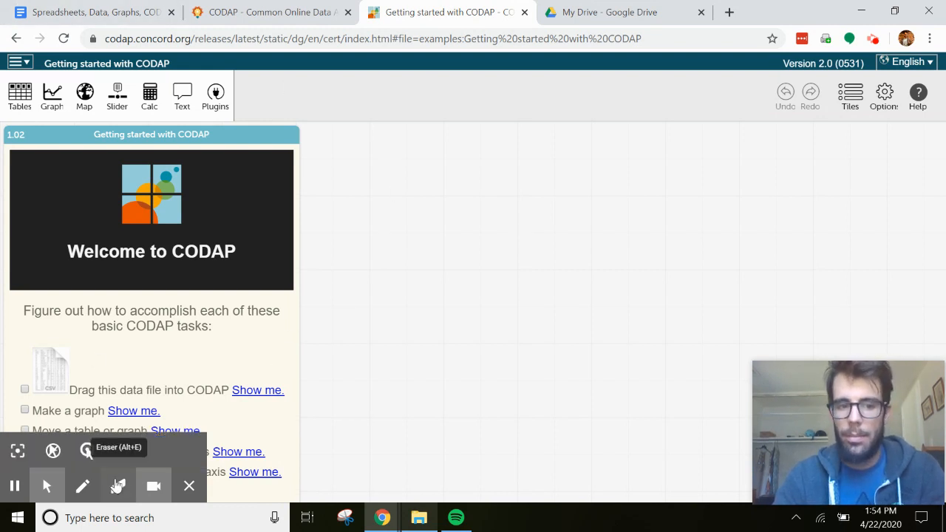
click(189, 487)
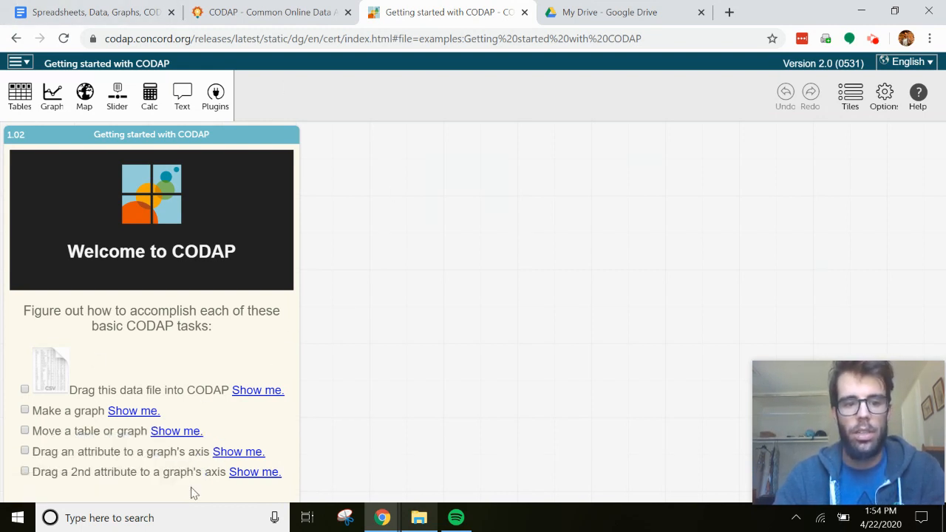
Save the document to Google Drive, appending a hyphen and the owner's surname to the file name "Getting started with CODAP".
click(16, 65)
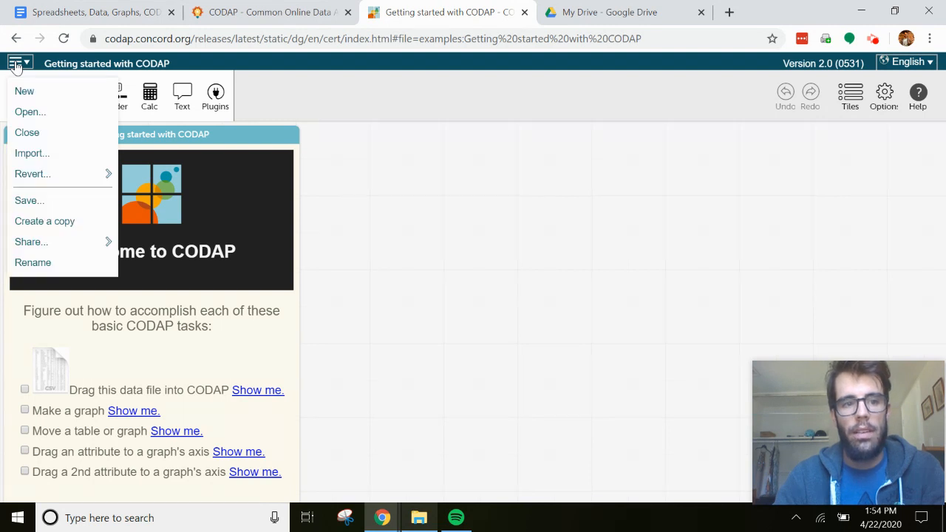
click(37, 206)
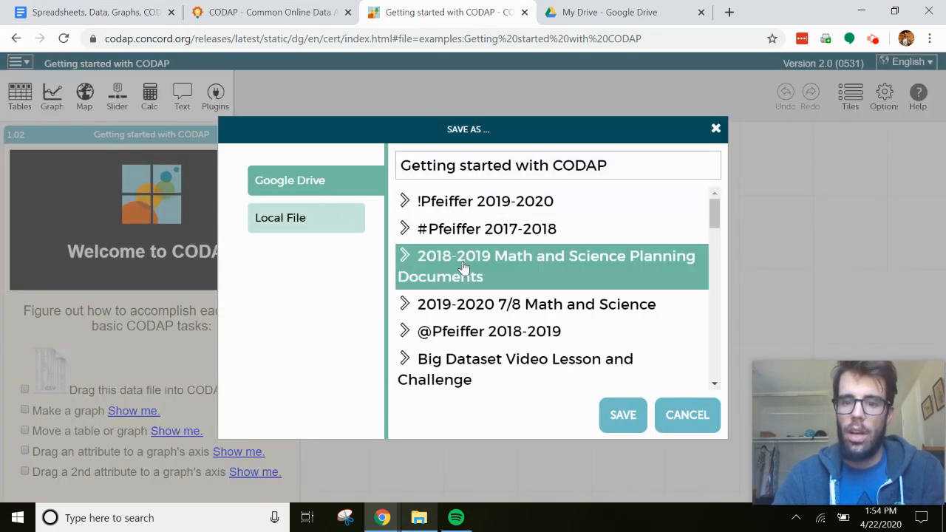
click(620, 165)
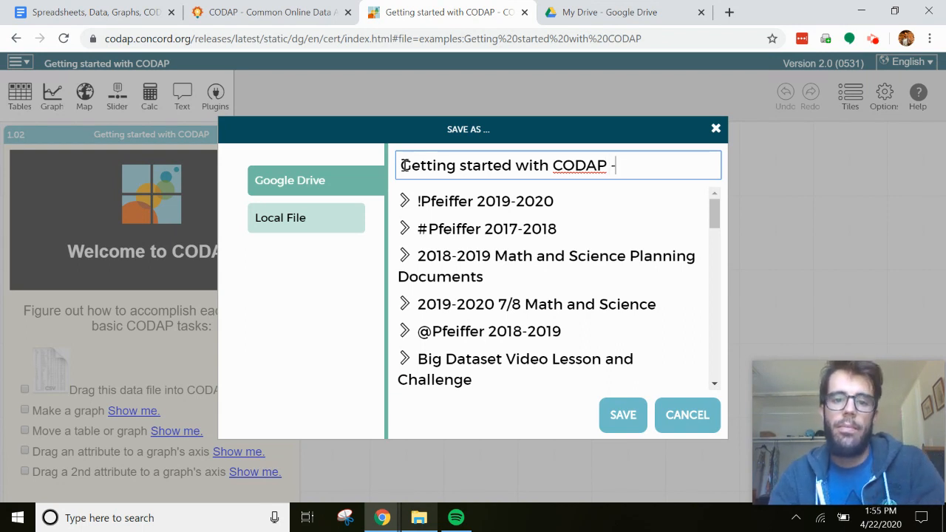
text(- Pfeiffer)
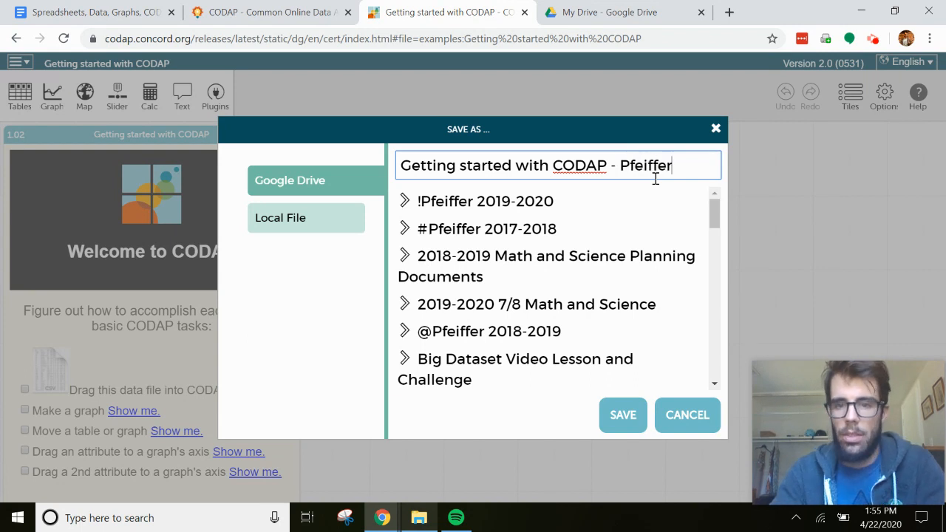
click(620, 419)
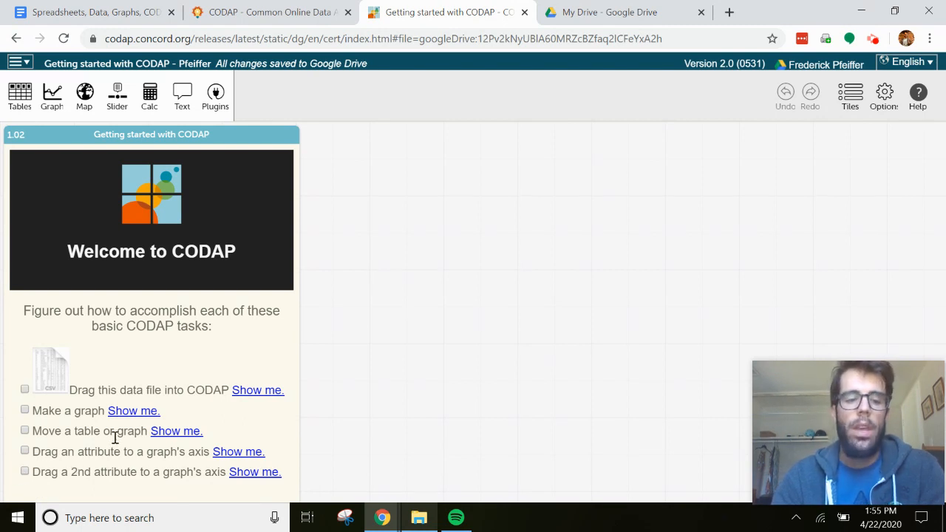
Watch the data import demo, import the tutorial's sample CSV file into the workspace, and make the mammals table narrower and taller.
click(253, 392)
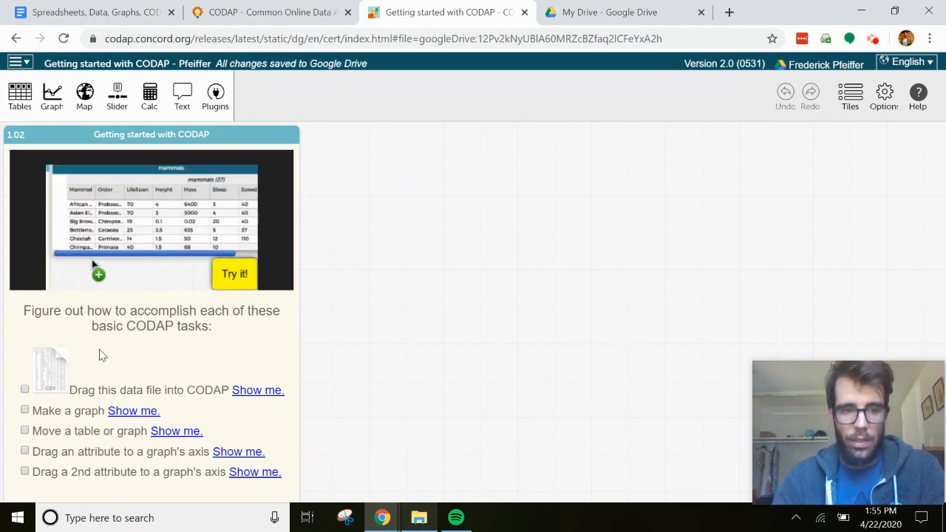
drag(54, 371, 324, 181)
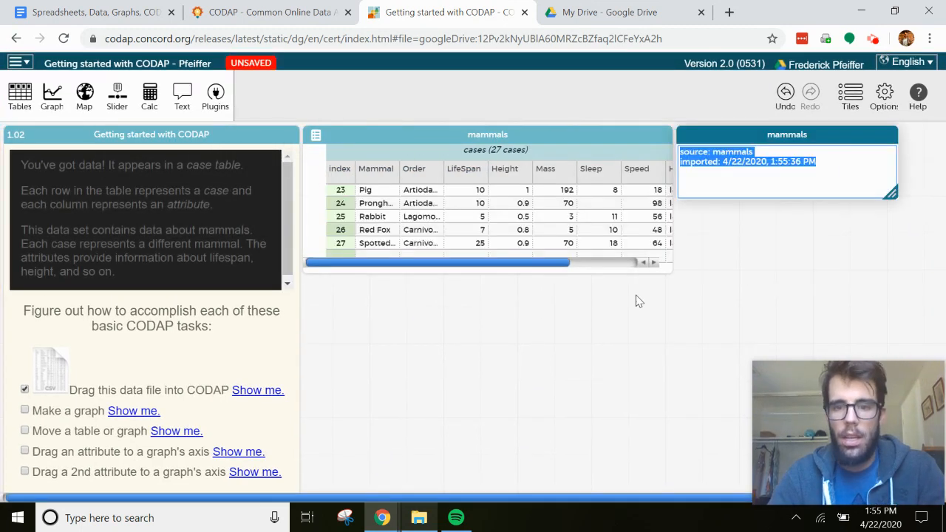
click(667, 269)
drag(668, 269, 555, 385)
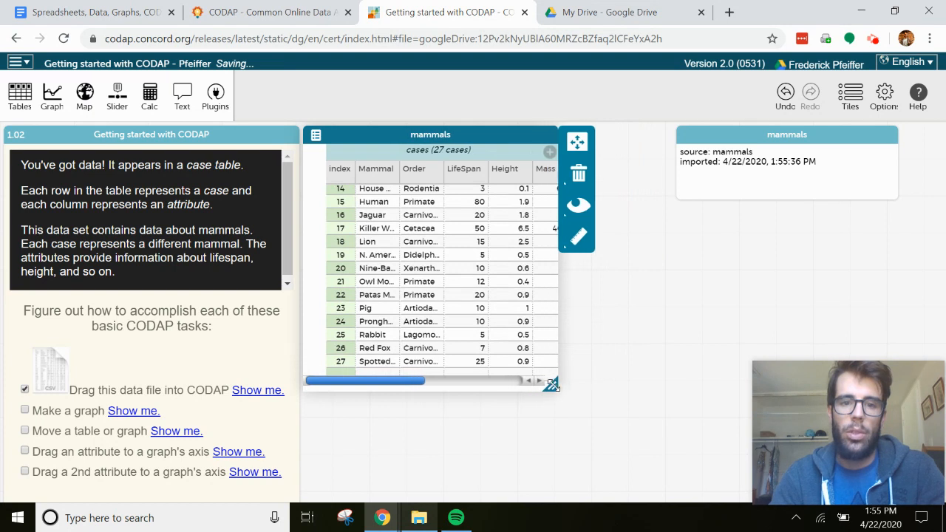
Inspect the Grey Seal's LifeSpan and Height values in the mammals table, and reduce the table's size slightly.
click(381, 194)
scroll(380, 194, up, 3)
key(Up)
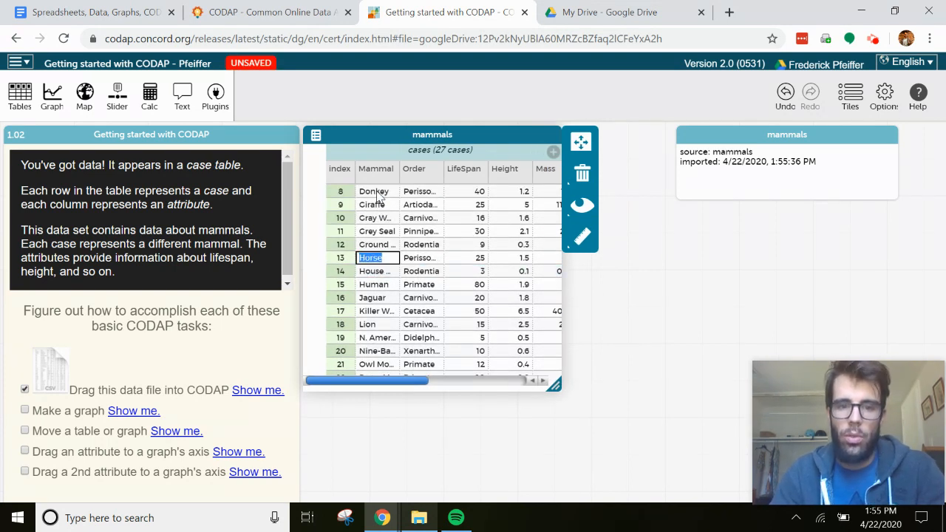
key(Up)
click(391, 233)
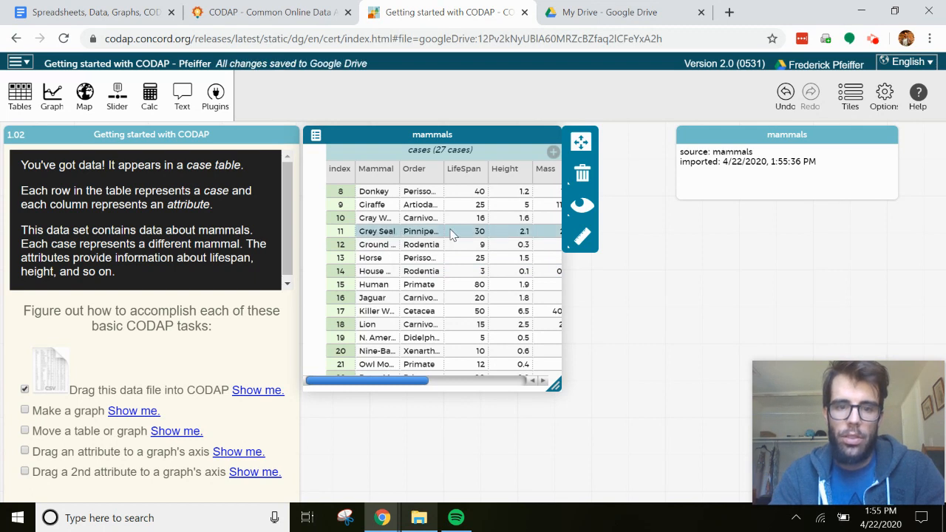
key(Right)
key(Right)
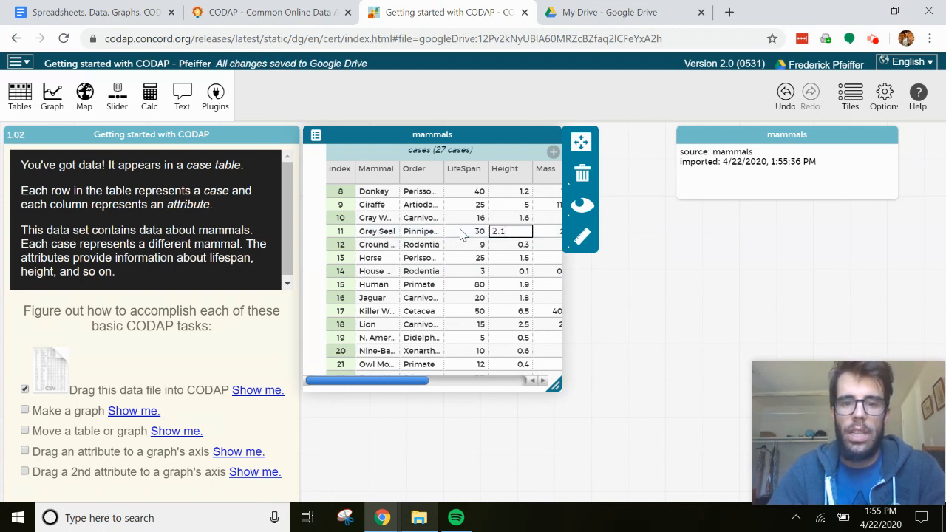
click(460, 233)
click(462, 232)
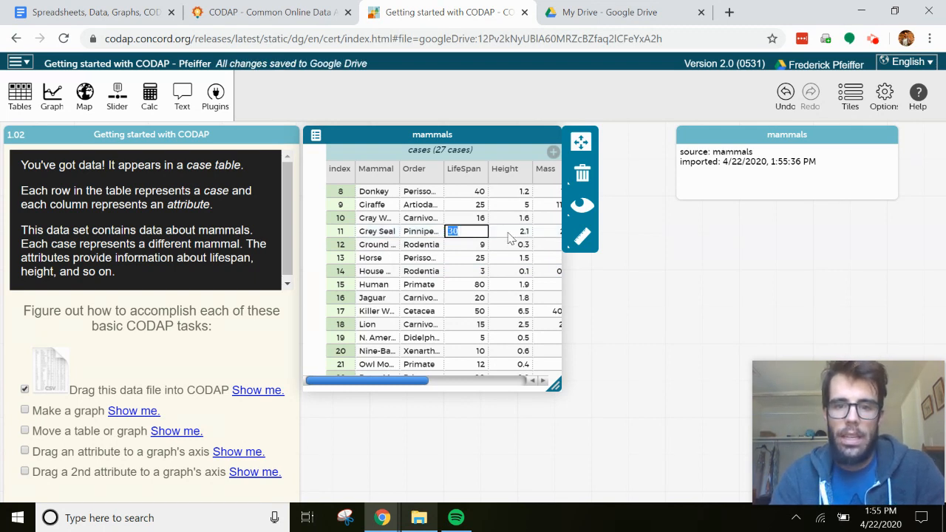
click(519, 233)
drag(561, 390, 531, 379)
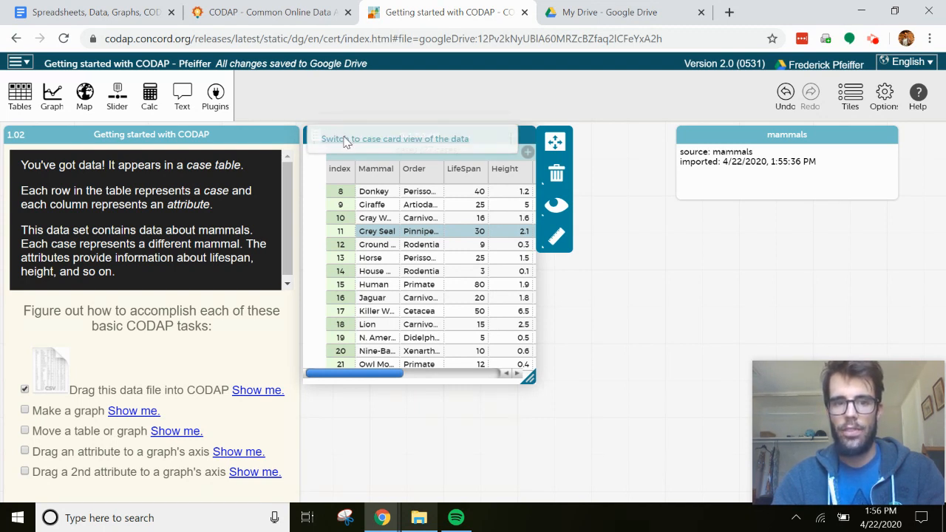
Browse the cases neighbouring Grey Seal in the case card view and return to the case table view.
click(340, 134)
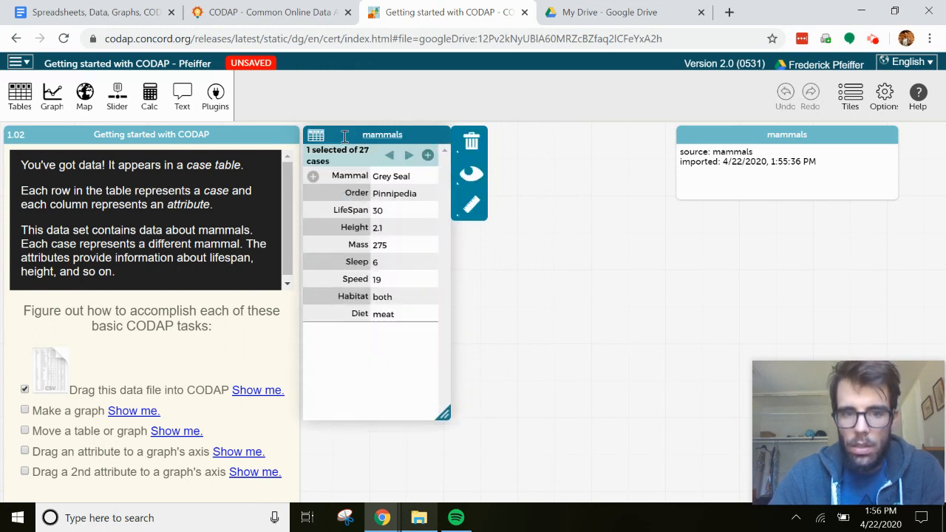
click(408, 156)
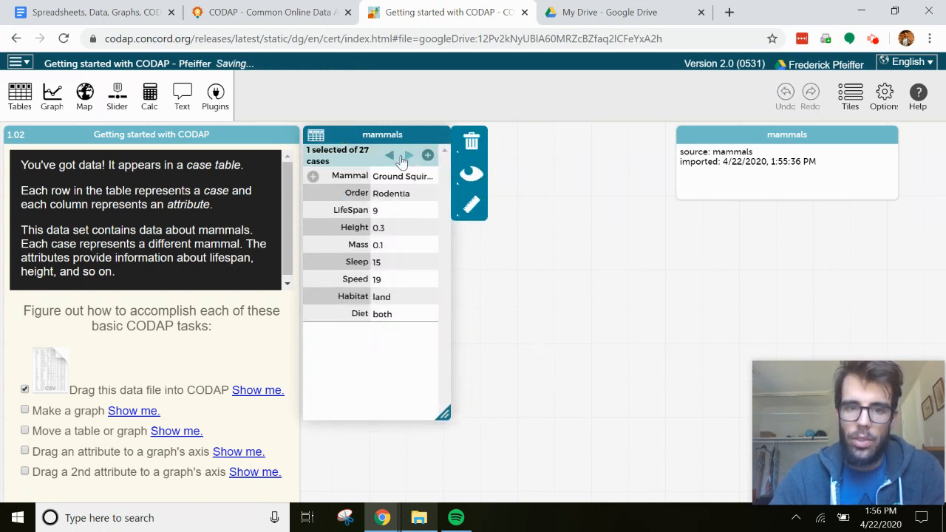
click(390, 157)
click(391, 156)
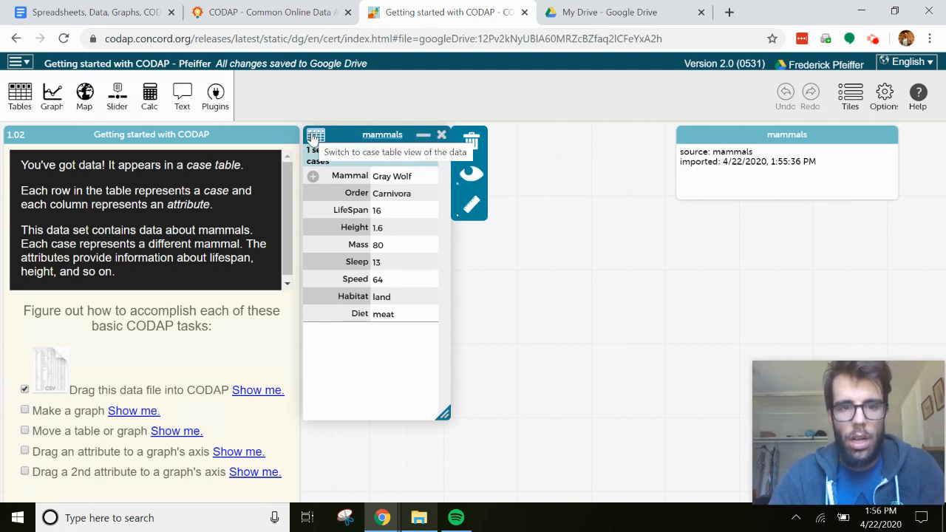
click(352, 146)
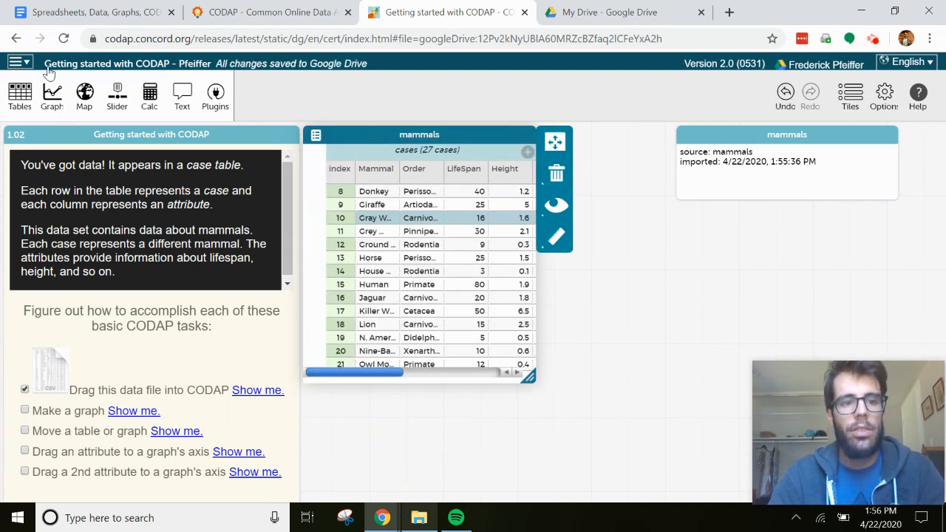
Create a graph of the mammals cases and move it up beside the table.
click(51, 96)
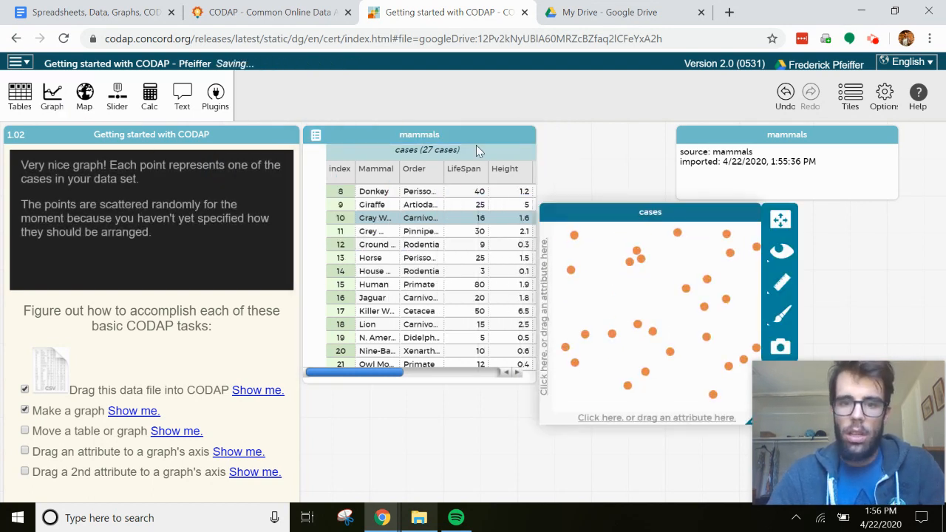
drag(584, 217, 591, 164)
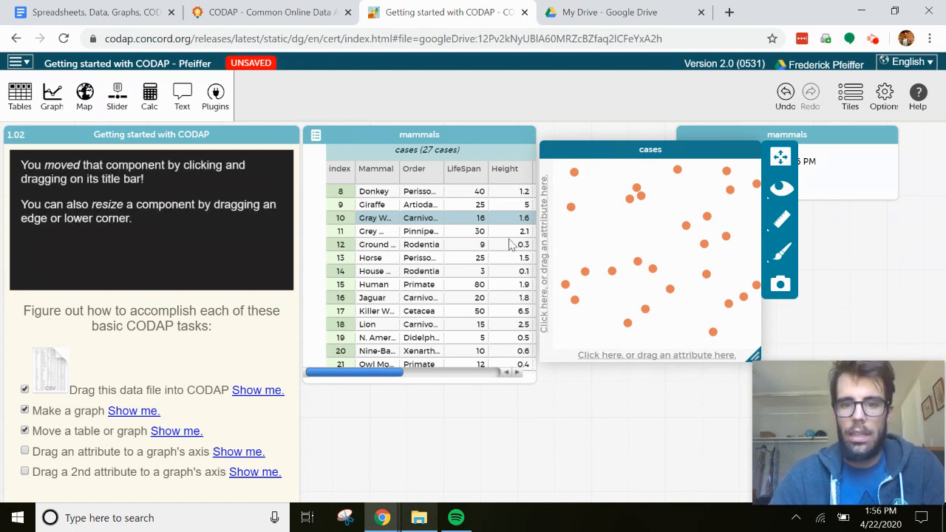
Select the Grey Seal, Horse, Human and Lion rows in turn to locate their points in the graph.
click(381, 238)
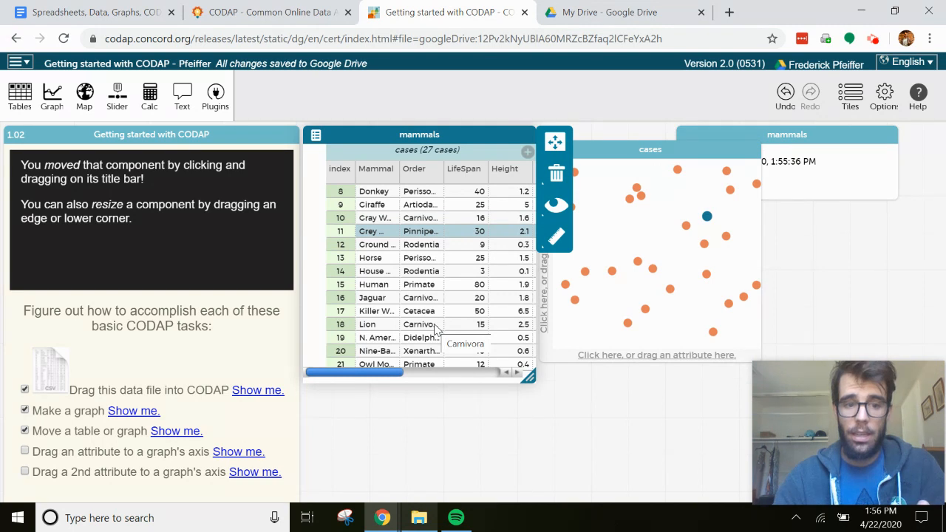
click(375, 259)
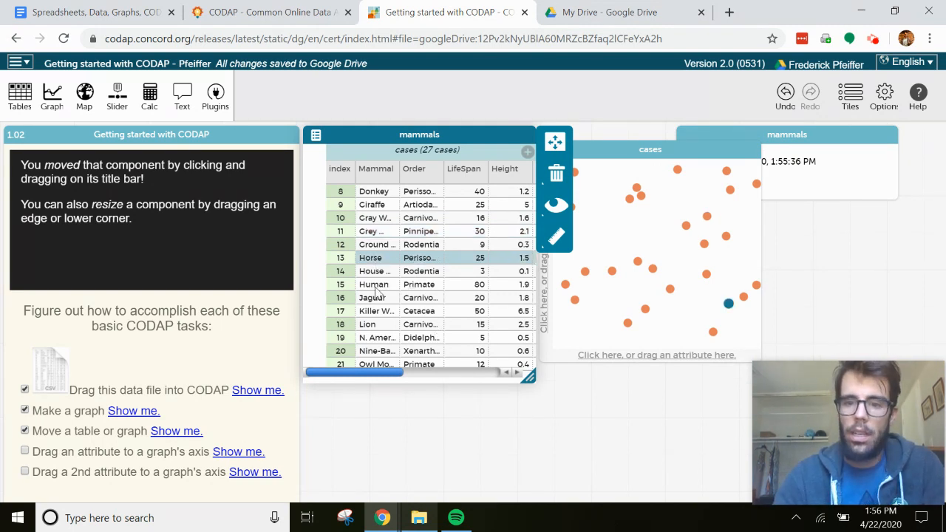
click(375, 288)
click(368, 325)
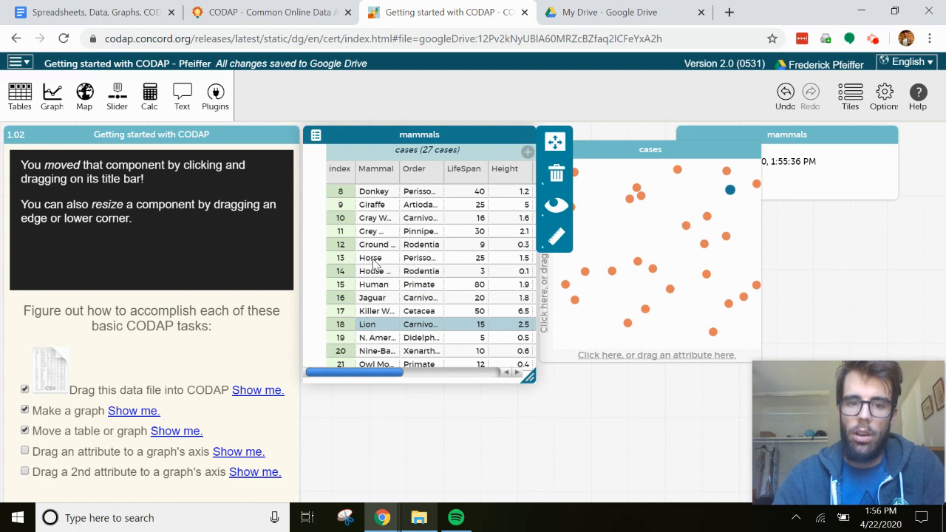
click(373, 260)
click(376, 327)
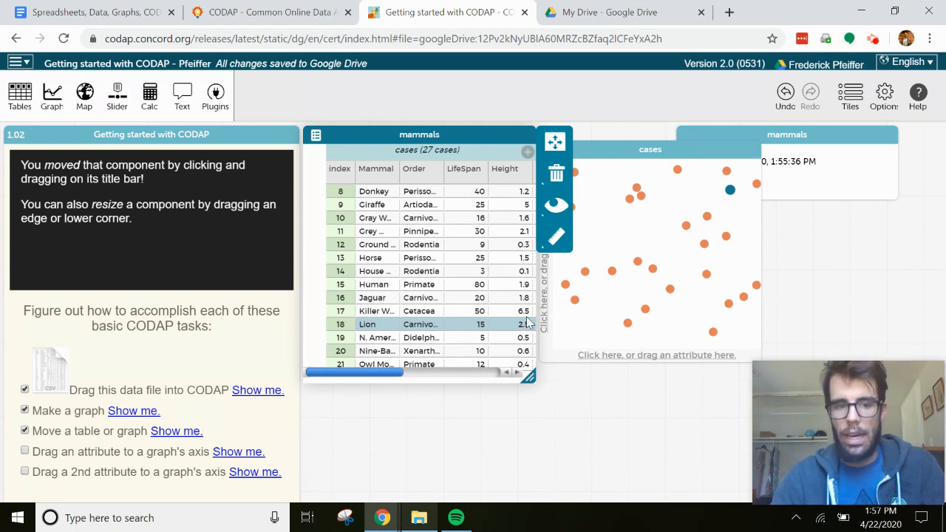
Shift the graph slightly away from the table and plot Height on its horizontal axis and Mass on its vertical axis.
mouse_move(622, 150)
mouse_down()
mouse_move(691, 141)
mouse_move(626, 143)
mouse_move(646, 153)
mouse_move(637, 142)
mouse_move(631, 153)
mouse_up()
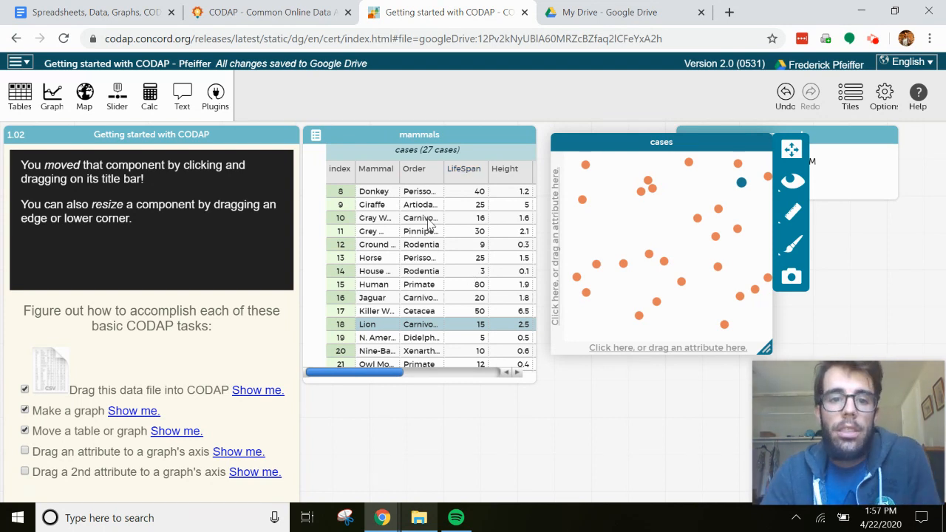
click(456, 235)
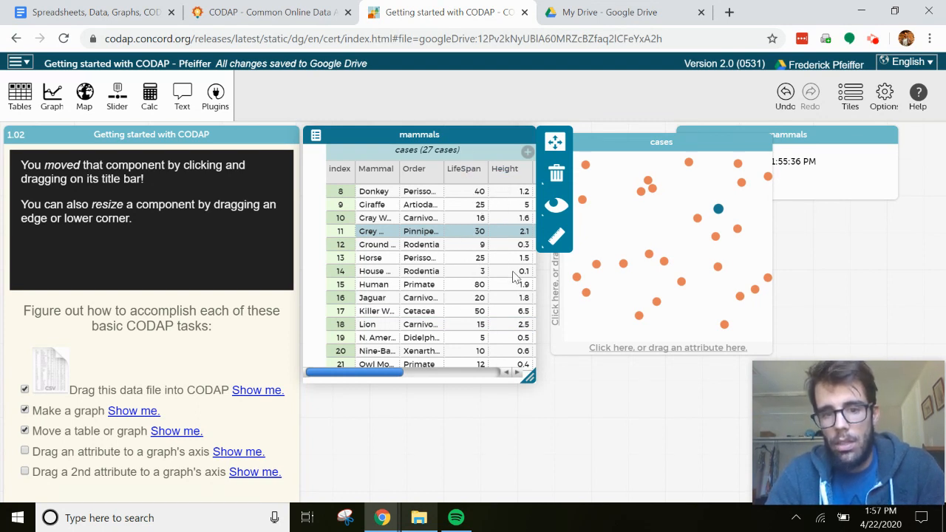
drag(367, 372, 399, 374)
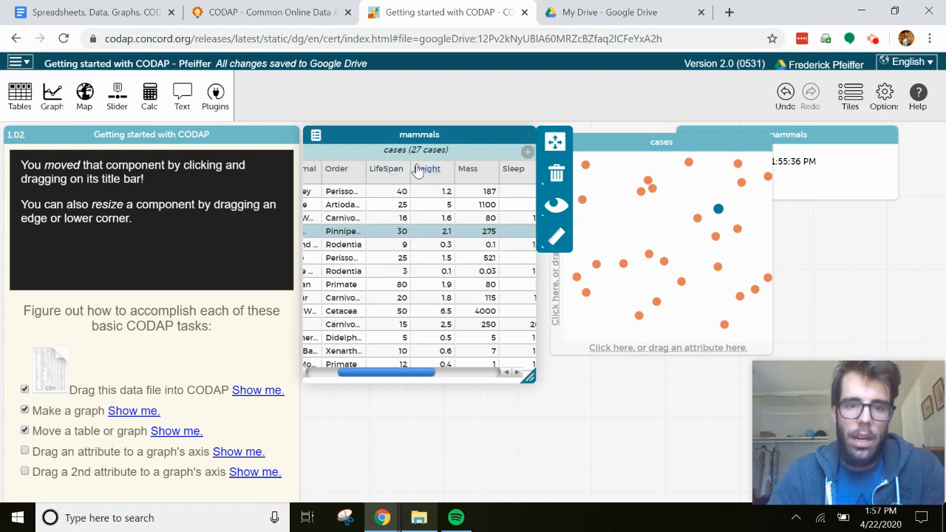
drag(424, 176, 630, 354)
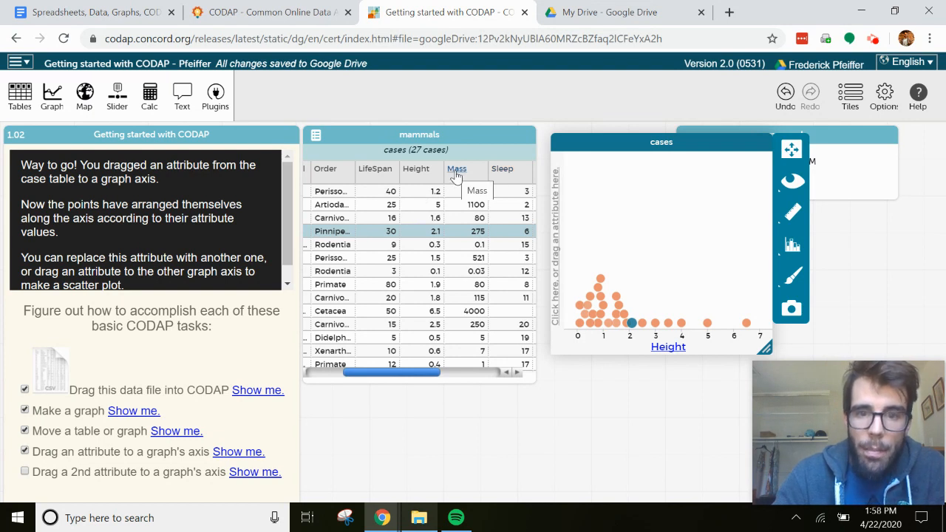
drag(456, 174, 562, 235)
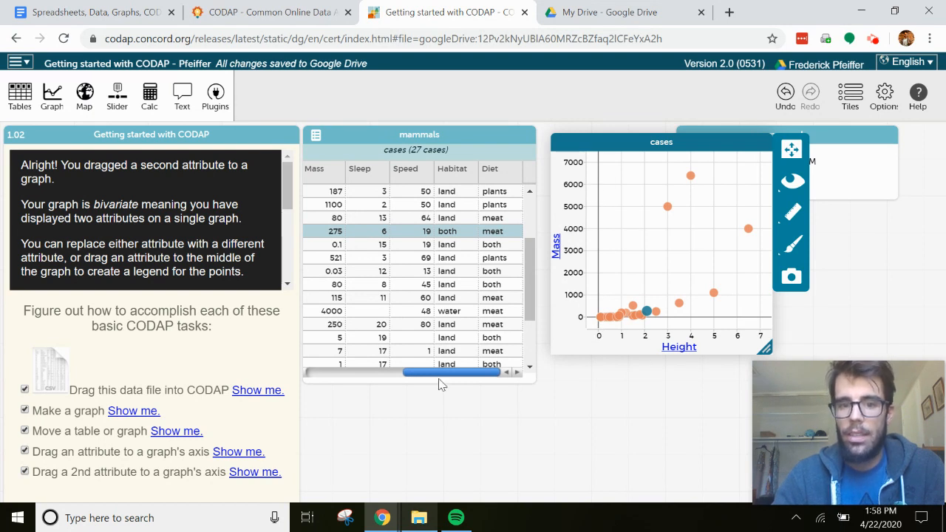
Select the mammals in rows 12 and 14 of the table to locate their points in the Mass versus Height scatter plot.
drag(444, 380, 350, 376)
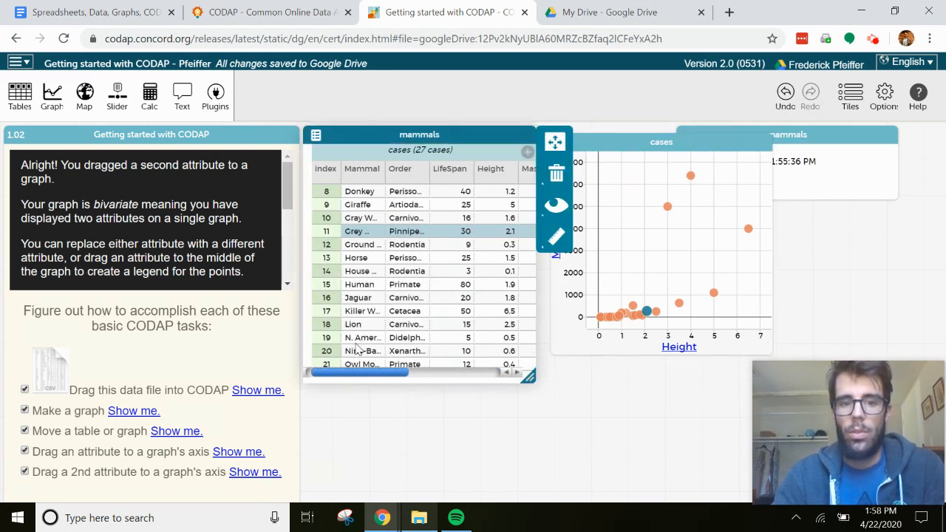
click(357, 248)
click(362, 277)
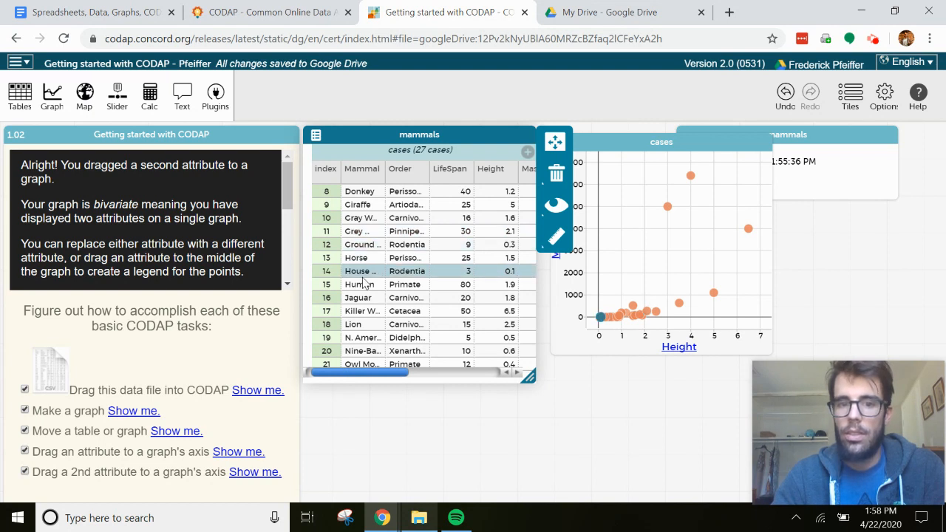
Select the Jaguar row in the mammals table to locate its point in the Mass versus Height scatter plot.
click(364, 299)
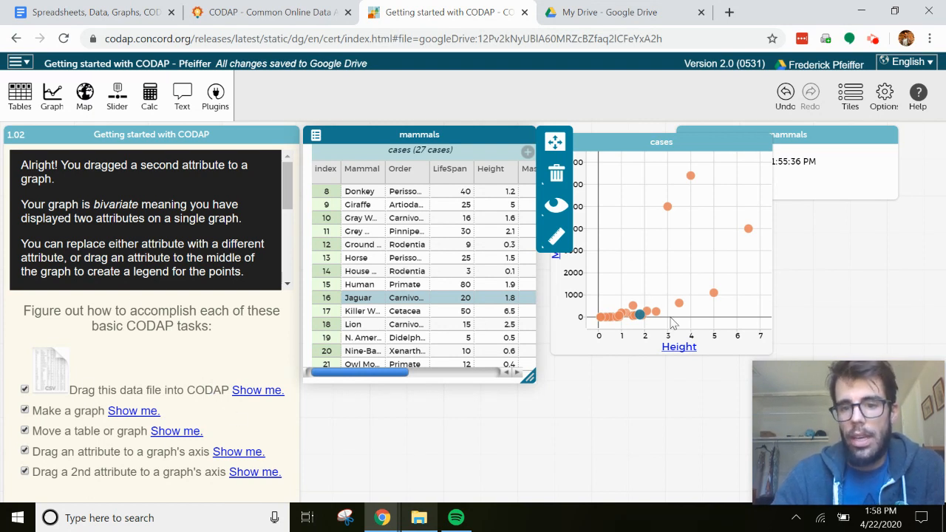
Export the Mass versus Height graph as an image to Google Drive, adding "Graph" to the end of the suggested file name.
click(556, 349)
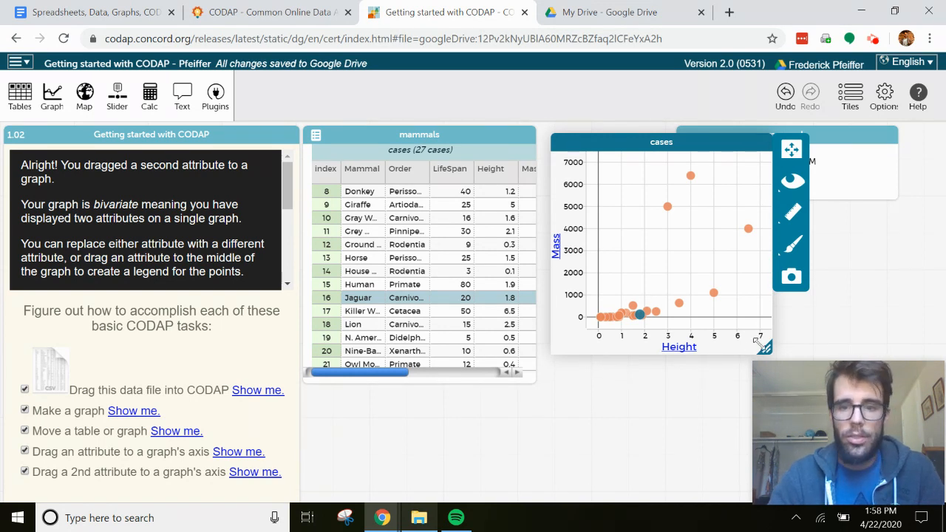
click(791, 279)
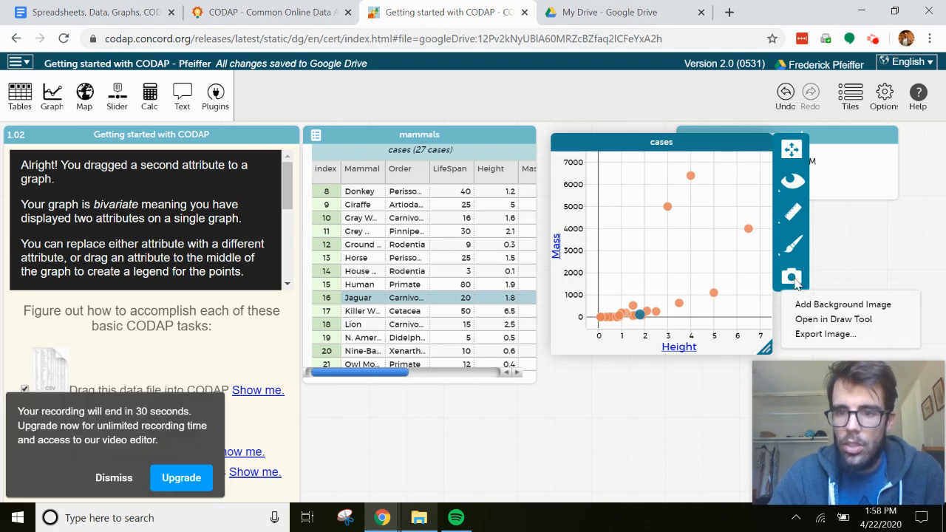
click(807, 335)
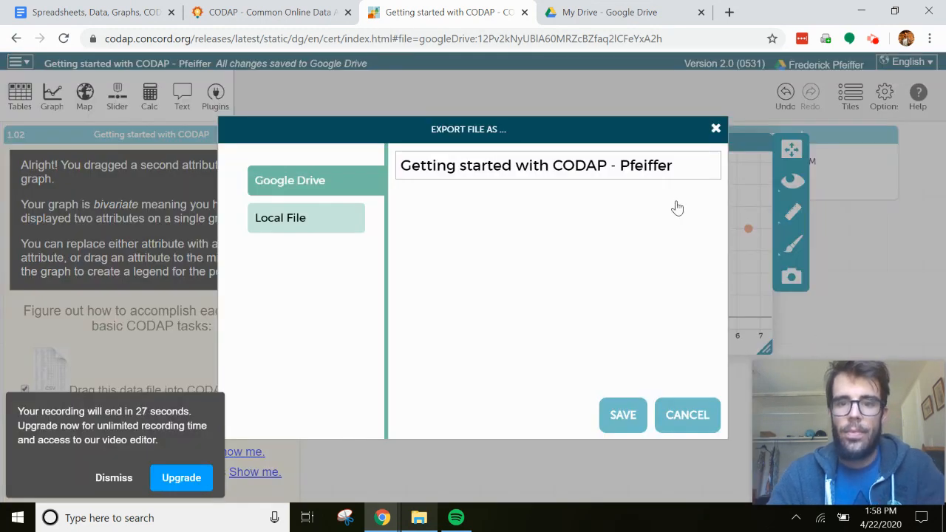
click(680, 169)
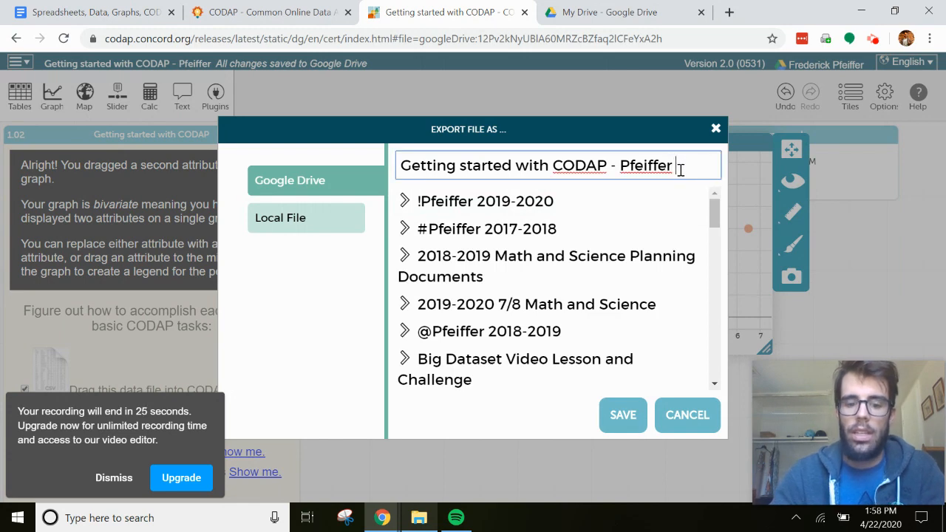
text(Grap)
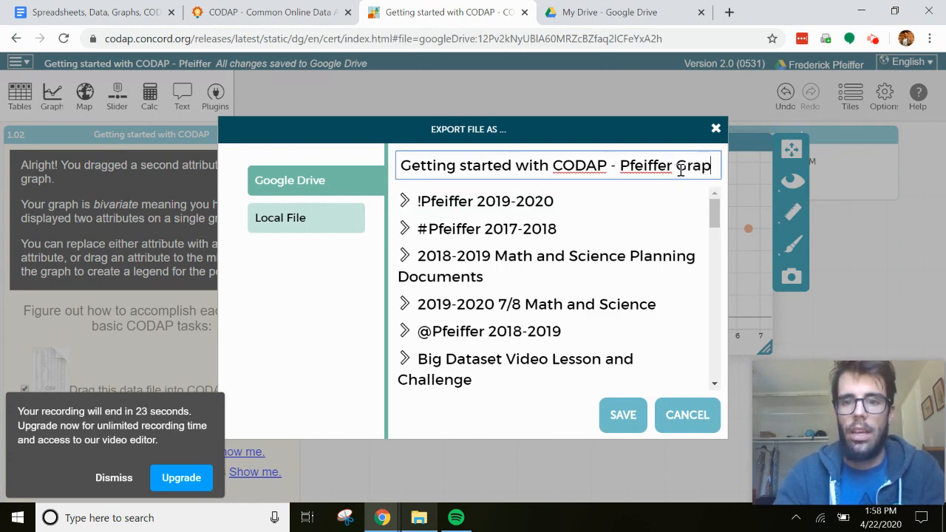
text(h)
click(623, 415)
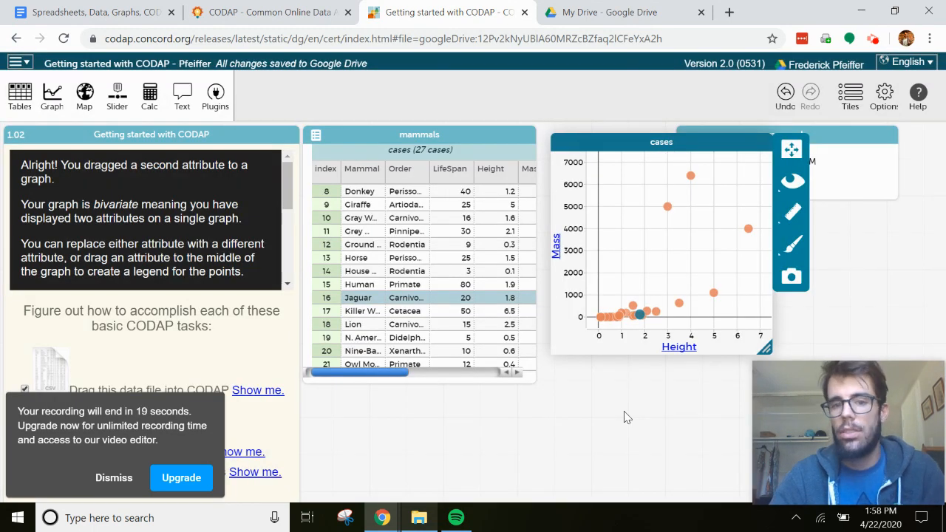
click(106, 479)
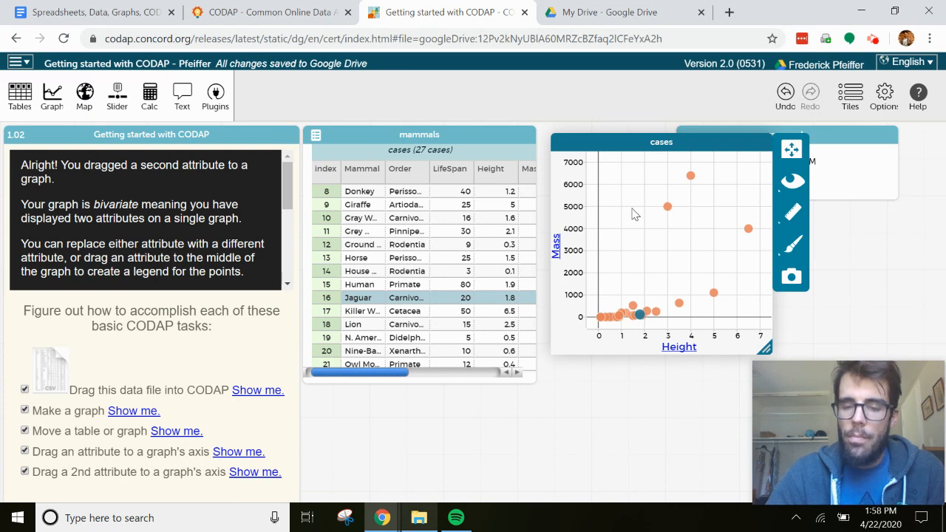